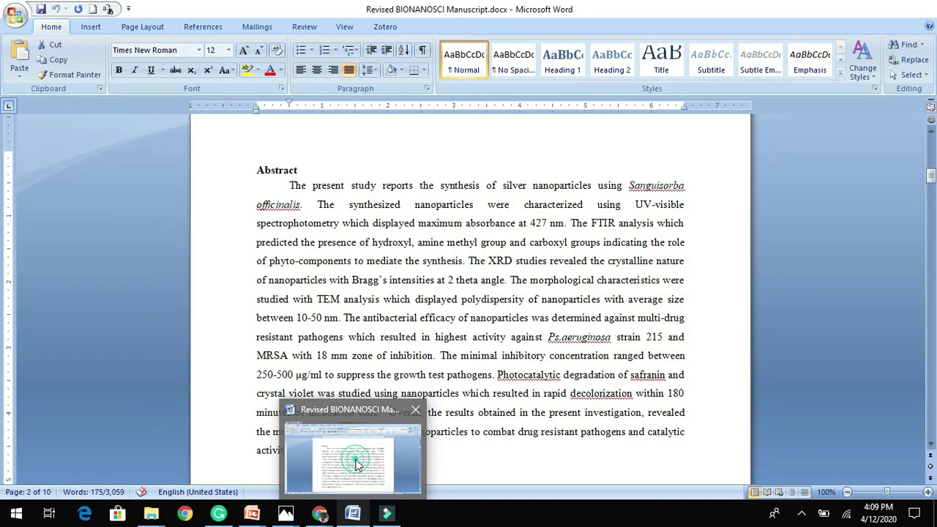
- Switch to the manuscript in Word and view its Abstract section
{"action": "left_click", "coordinate": [356, 464]}
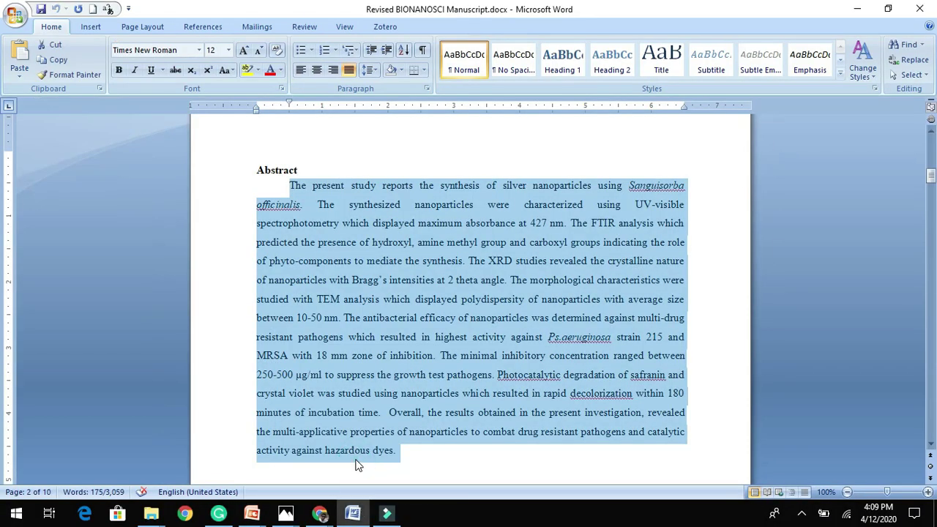
{"action": "left_click", "coordinate": [711, 169]}
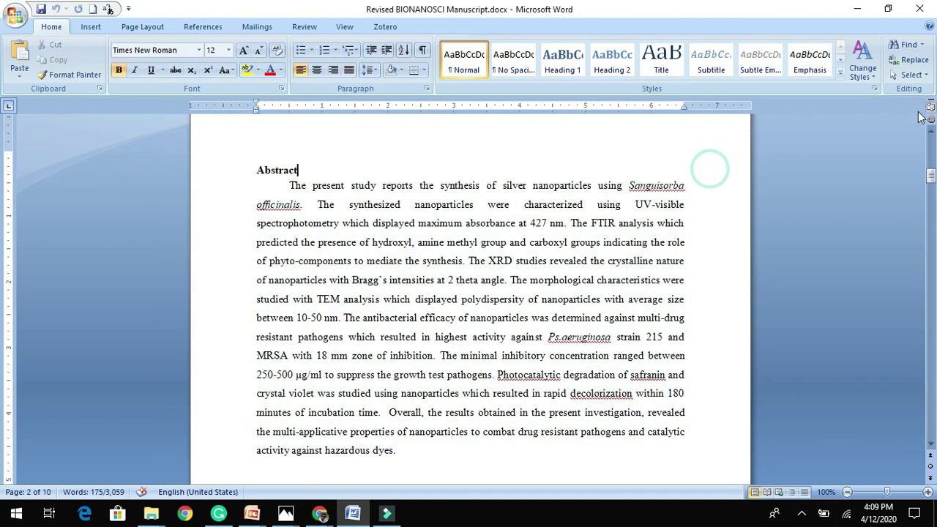
{"action": "mouse_move", "coordinate": [933, 176]}
{"action": "left_mouse_down"}
{"action": "mouse_move", "coordinate": [932, 145]}
{"action": "mouse_move", "coordinate": [932, 177]}
{"action": "left_mouse_up"}
- Search Google in Chrome for "springer journal selector" and open the Springer Journal Suggester result in a new tab
{"action": "left_click", "coordinate": [319, 512]}
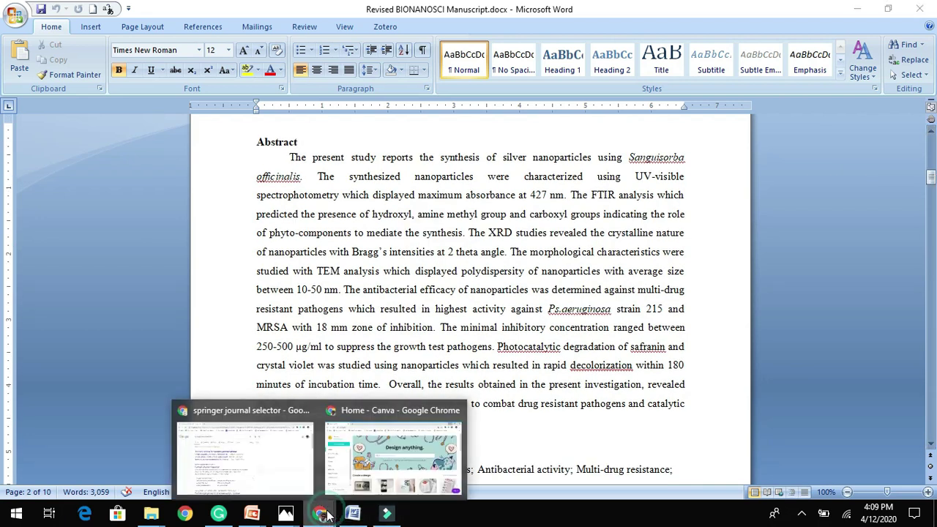
{"action": "left_click", "coordinate": [272, 481]}
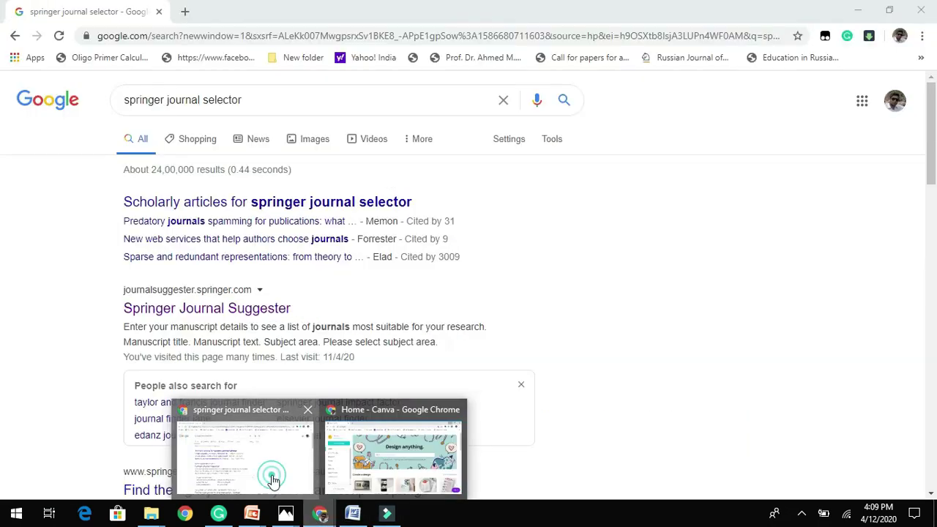
{"action": "left_click", "coordinate": [248, 102]}
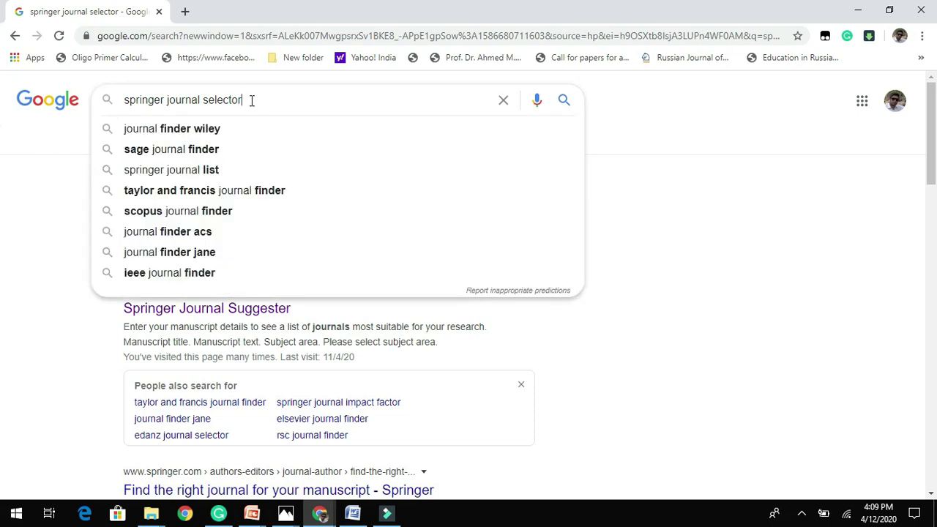
{"action": "key", "text": "Return"}
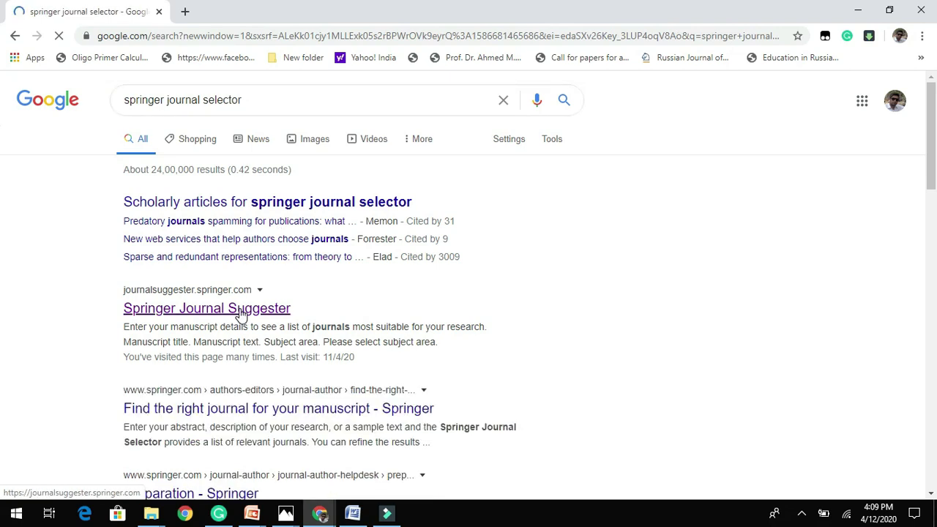
{"action": "right_click", "coordinate": [241, 314]}
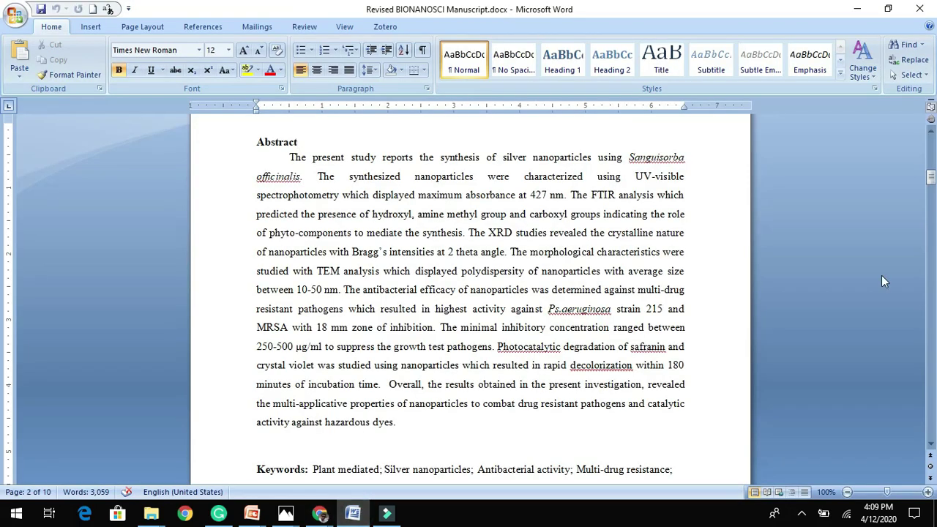
- Copy the manuscript's title from the first page in Word into the Manuscript title field of the Springer Journal Suggester in Chrome
{"action": "left_click_drag", "start_coordinate": [930, 180], "coordinate": [931, 144]}
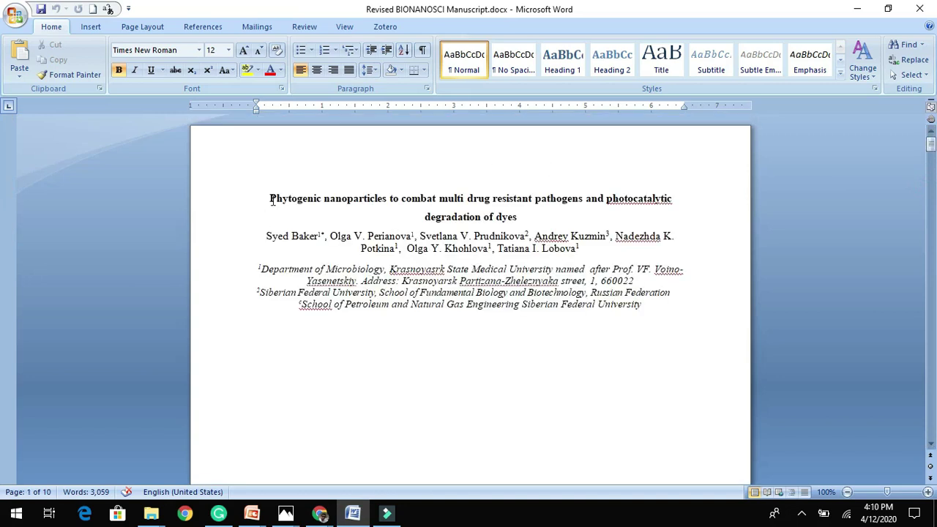
{"action": "left_click_drag", "start_coordinate": [270, 198], "coordinate": [516, 224]}
{"action": "key", "text": "ctrl+c"}
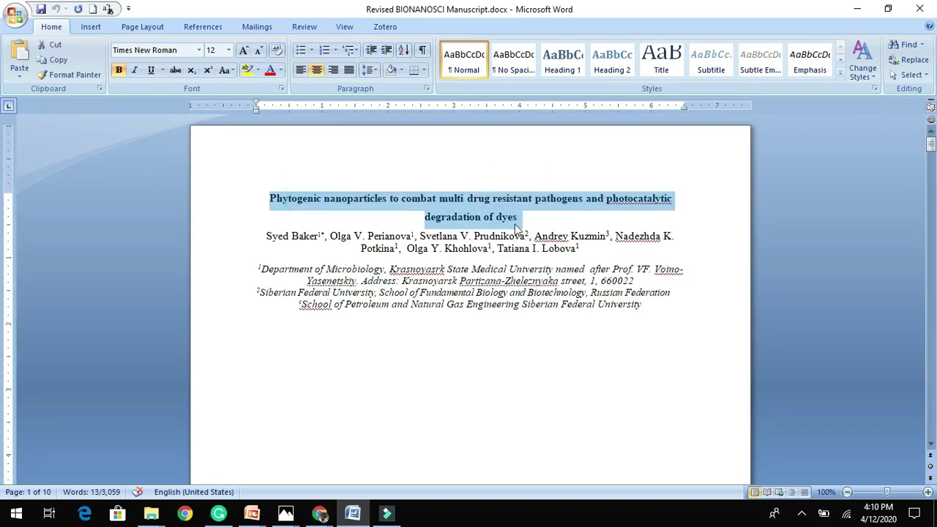
{"action": "left_click", "coordinate": [323, 513]}
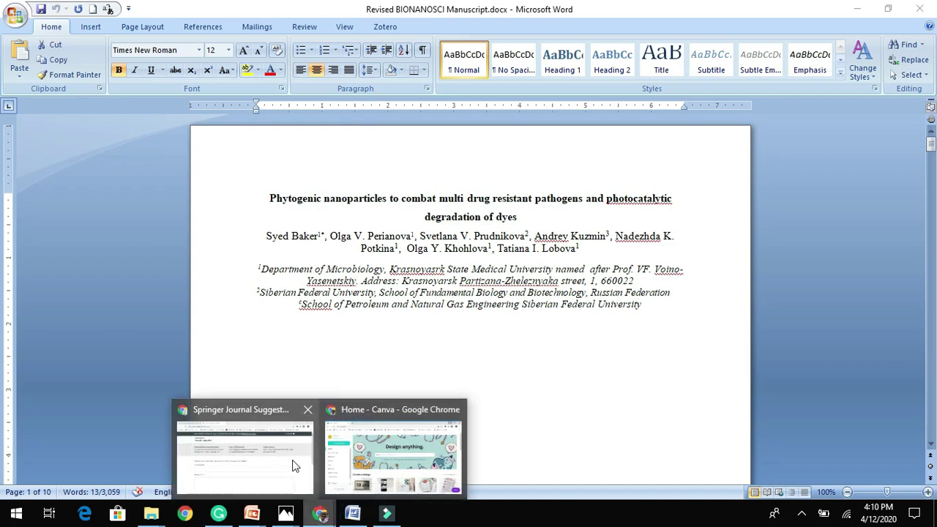
{"action": "left_click", "coordinate": [294, 463]}
{"action": "left_click", "coordinate": [297, 330]}
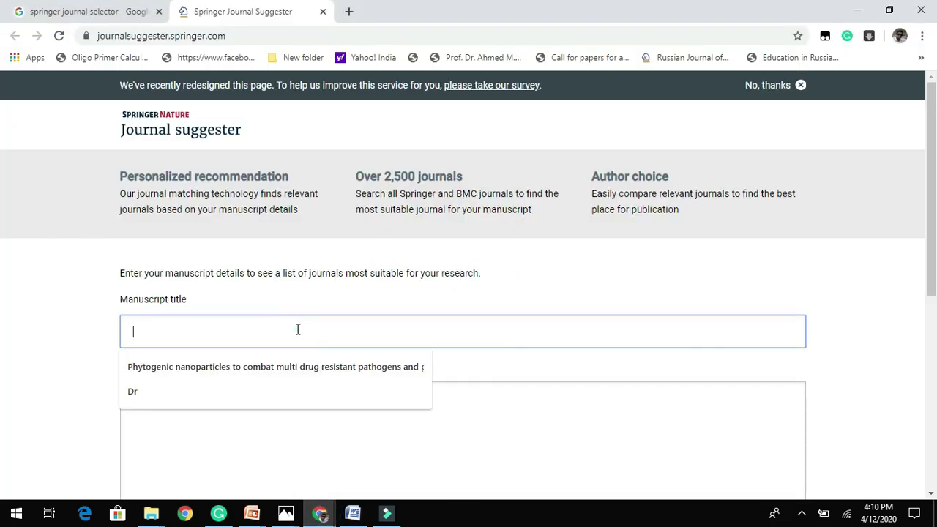
{"action": "key", "text": "ctrl+v"}
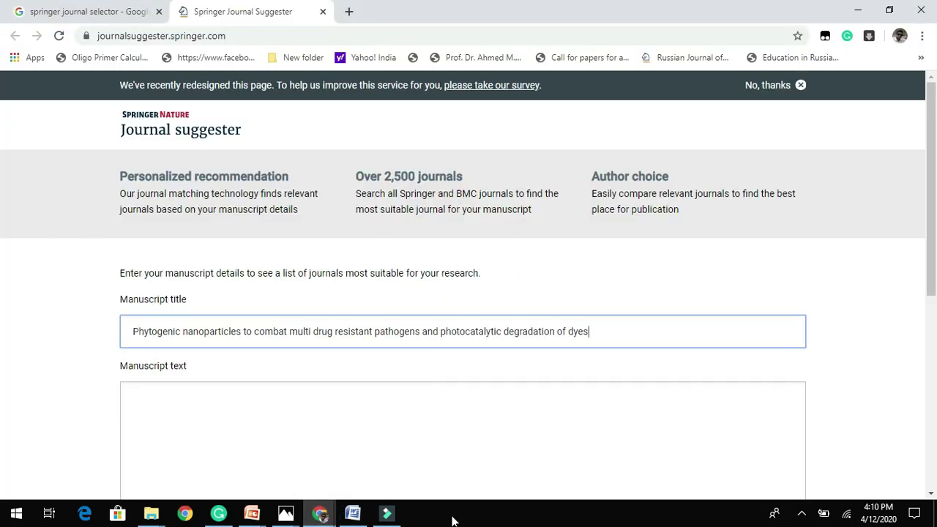
- Copy the full abstract paragraph from the Word manuscript into the Manuscript text field of the Journal Suggester in Chrome
{"action": "left_click", "coordinate": [356, 515]}
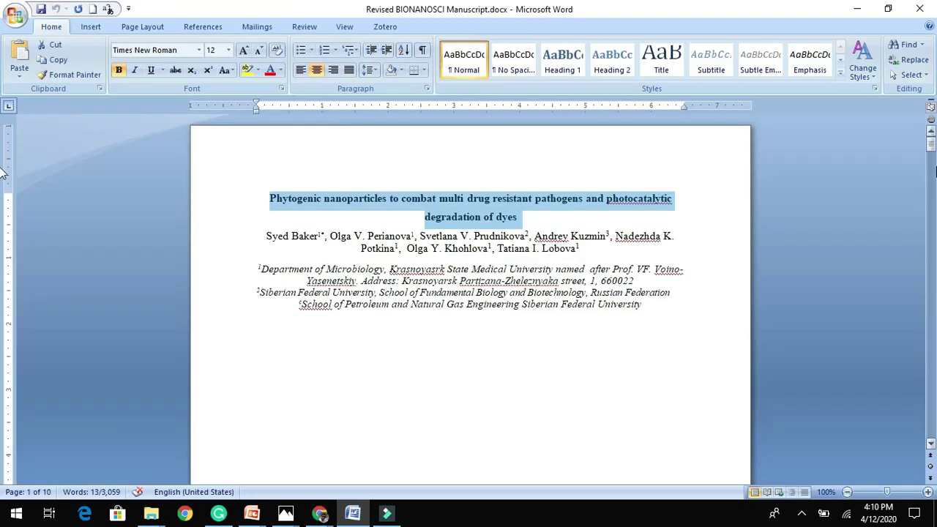
{"action": "scroll", "coordinate": [3, 152], "scroll_direction": "down", "scroll_amount": 10}
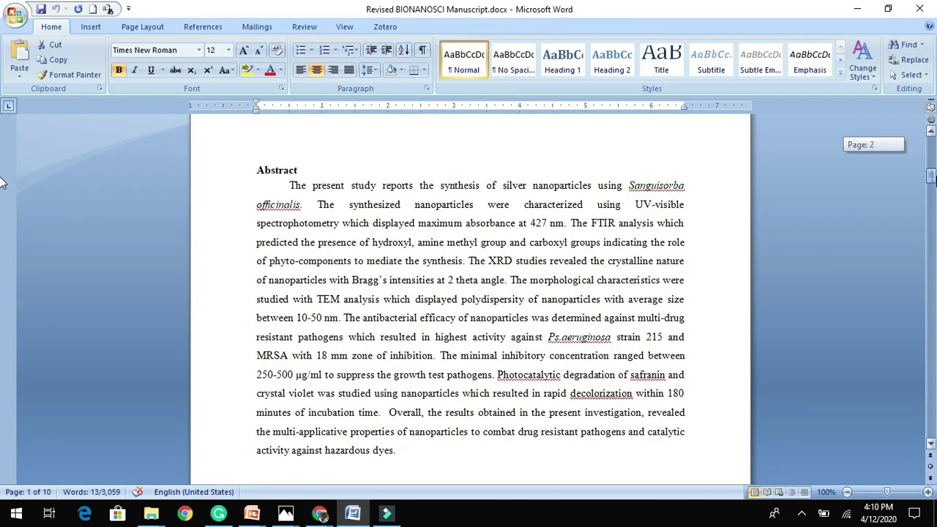
{"action": "left_click_drag", "start_coordinate": [290, 185], "coordinate": [405, 450]}
{"action": "key", "text": "ctrl+c"}
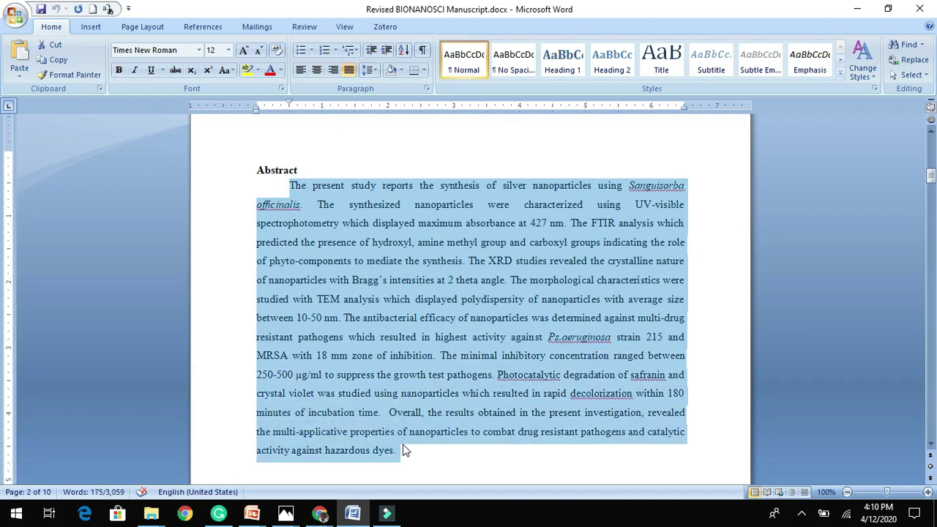
{"action": "left_click", "coordinate": [320, 513]}
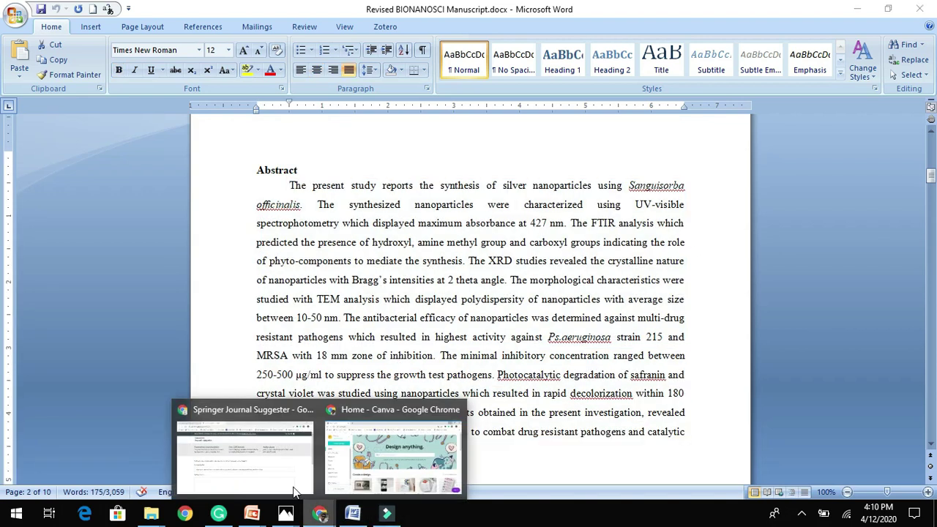
{"action": "left_click", "coordinate": [252, 454]}
{"action": "left_click", "coordinate": [265, 441]}
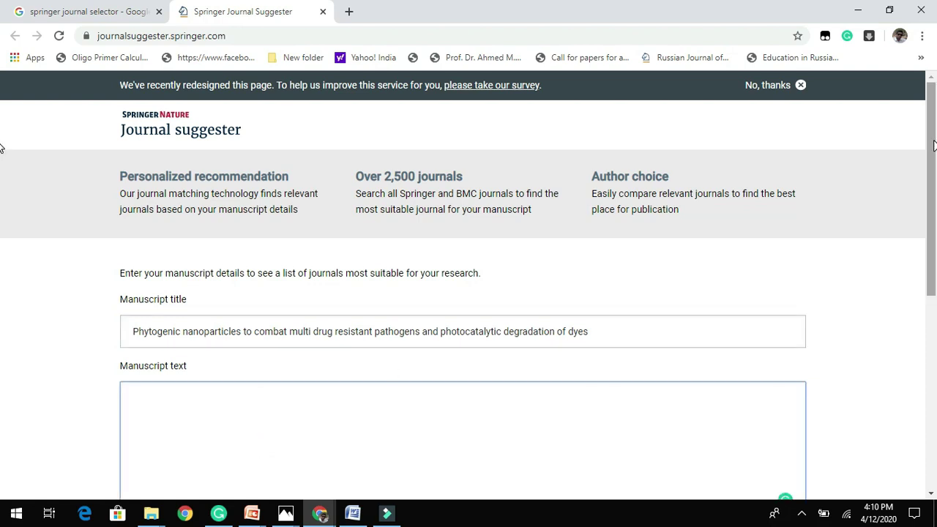
{"action": "scroll", "coordinate": [2, 179], "scroll_direction": "down", "scroll_amount": 1}
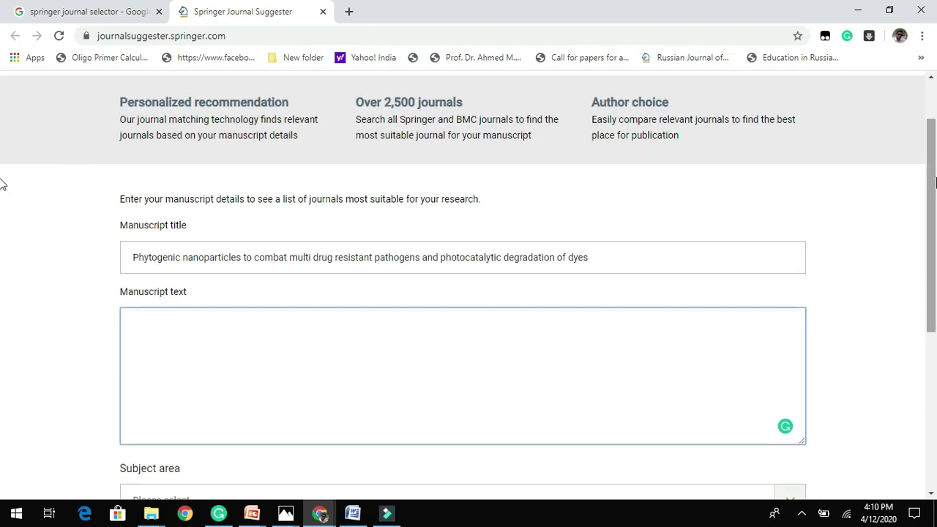
{"action": "key", "text": "ctrl+v"}
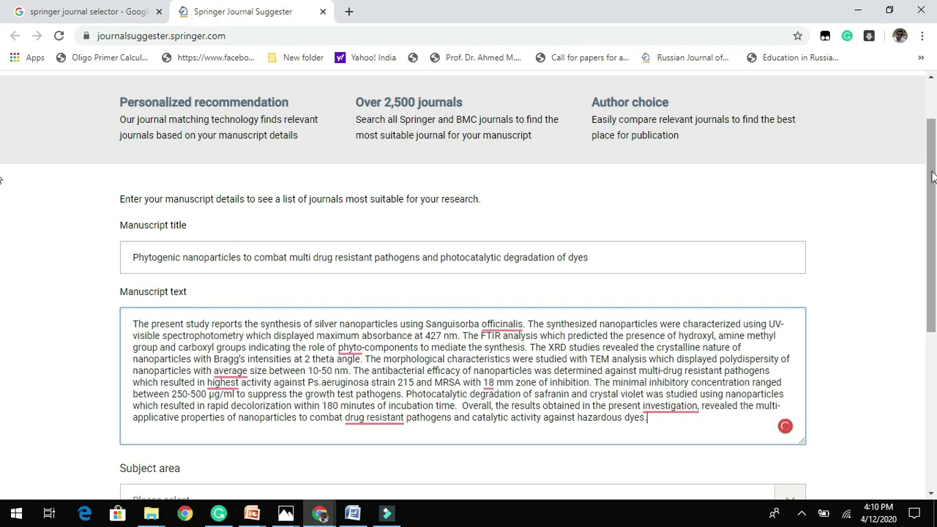
- Set the subject area below the manuscript text to Medicine & Public Health
{"action": "left_click_drag", "start_coordinate": [931, 172], "coordinate": [932, 278]}
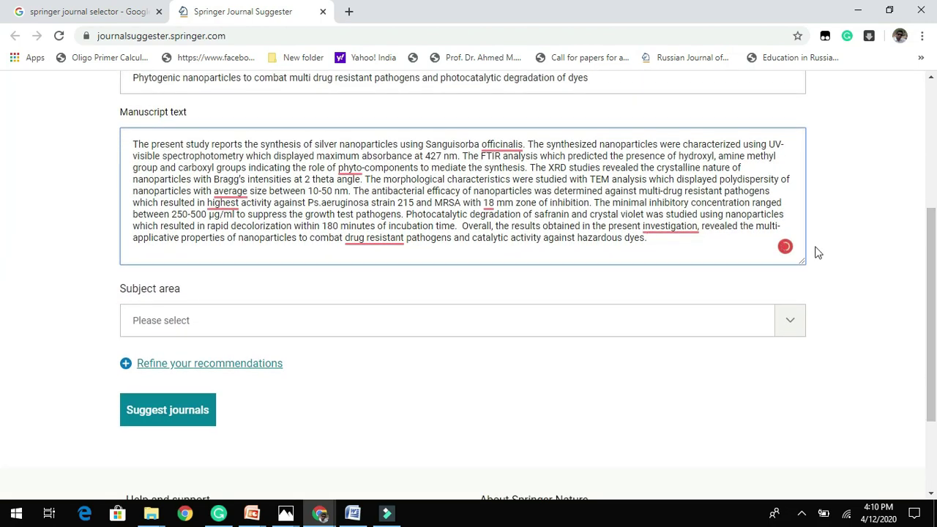
{"action": "scroll", "coordinate": [933, 311], "scroll_direction": "up", "scroll_amount": 2}
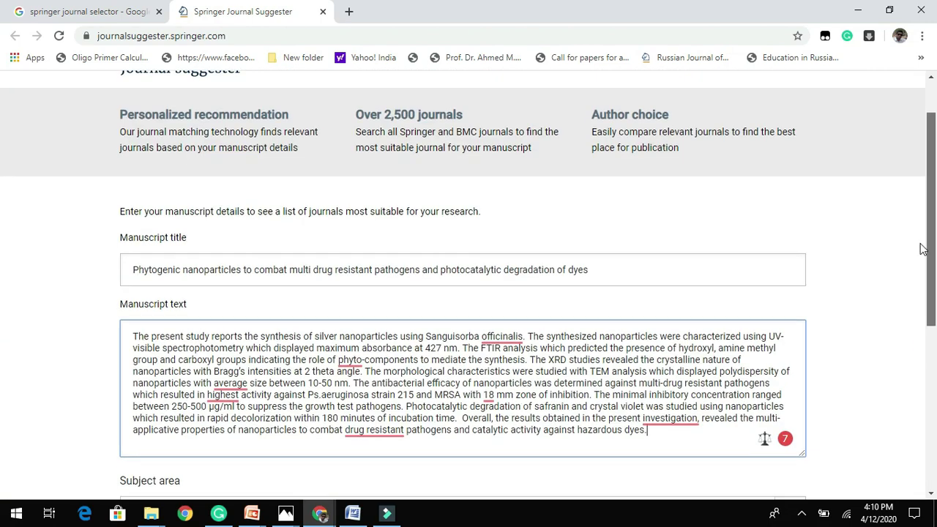
{"action": "scroll", "coordinate": [928, 301], "scroll_direction": "down", "scroll_amount": 1}
{"action": "scroll", "coordinate": [928, 300], "scroll_direction": "down", "scroll_amount": 2}
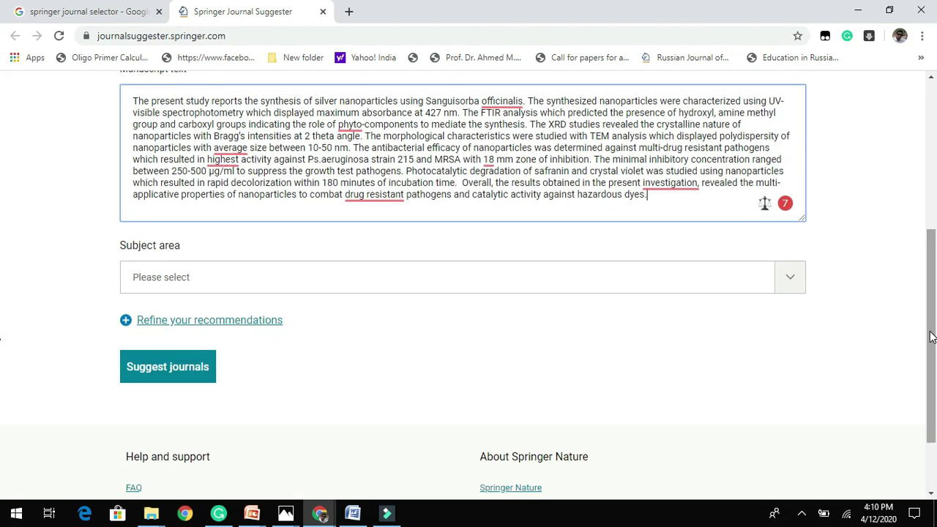
{"action": "left_click", "coordinate": [793, 290]}
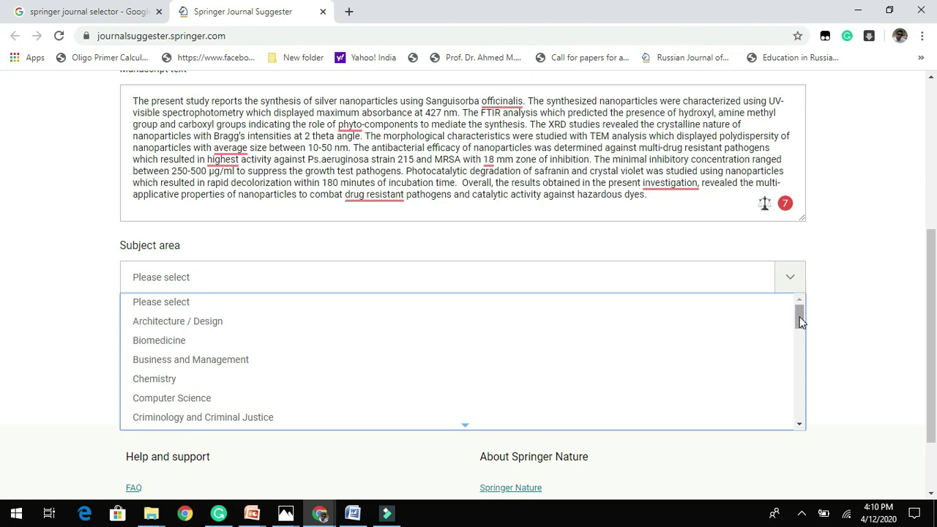
{"action": "mouse_move", "coordinate": [800, 322]}
{"action": "left_mouse_down"}
{"action": "mouse_move", "coordinate": [808, 420]}
{"action": "mouse_move", "coordinate": [807, 393]}
{"action": "mouse_move", "coordinate": [808, 403]}
{"action": "left_mouse_up"}
{"action": "left_click", "coordinate": [194, 359]}
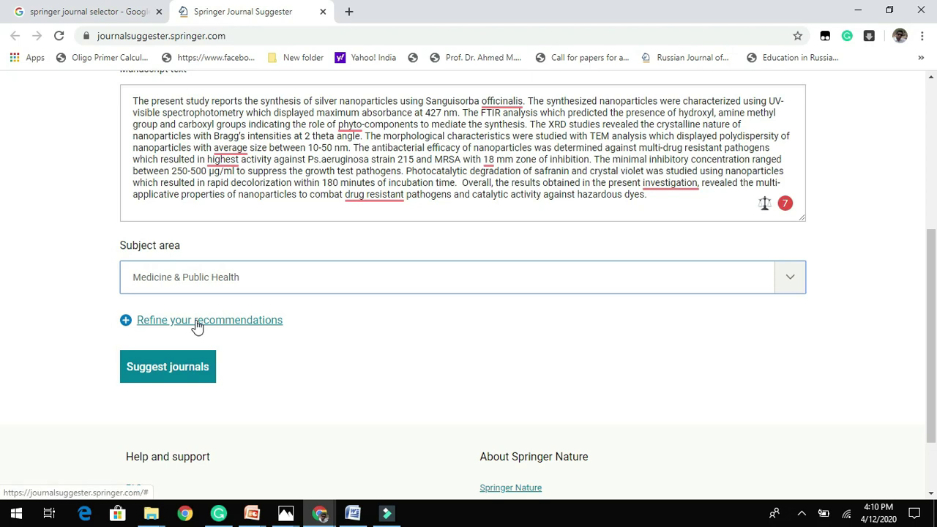
- Expand the recommendation refinements and set the minimum impact factor to 1 and the minimum acceptance rate to 40
{"action": "left_click", "coordinate": [196, 322]}
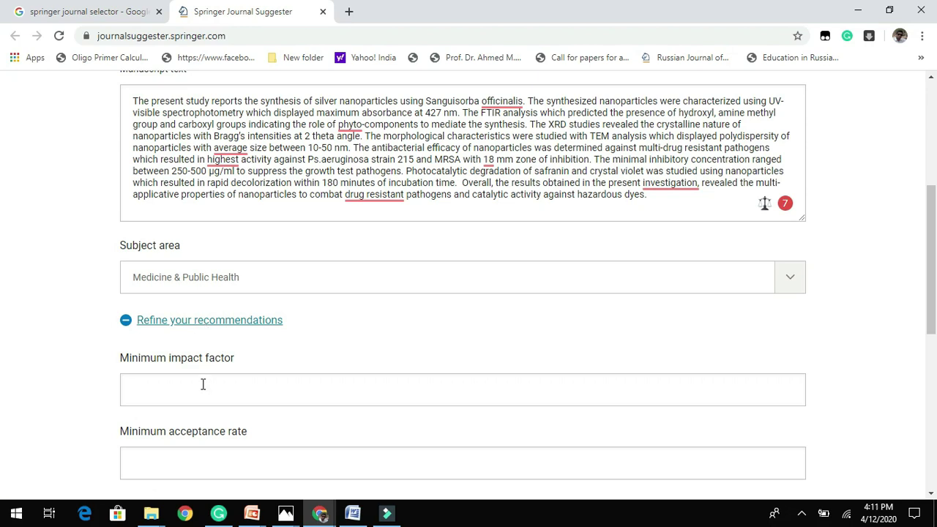
{"action": "left_click", "coordinate": [203, 384]}
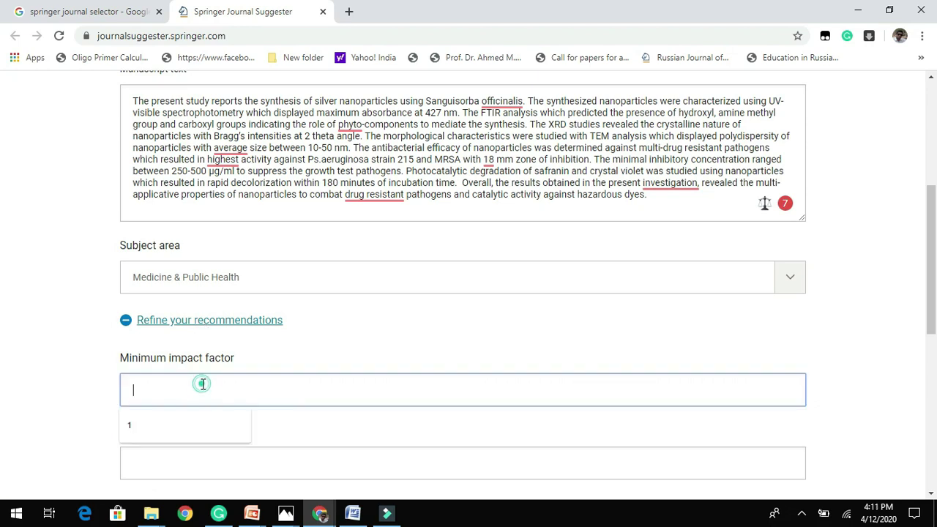
{"action": "type", "text": "1"}
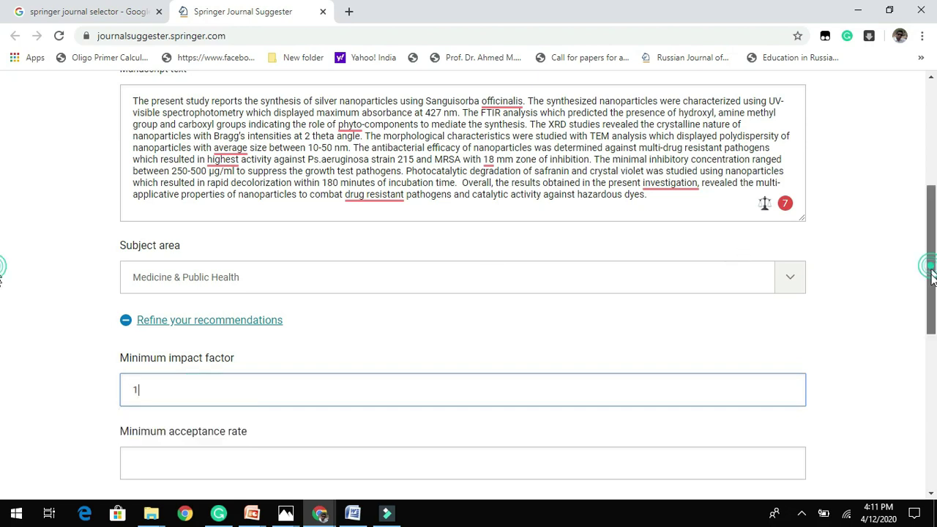
{"action": "left_click_drag", "start_coordinate": [931, 275], "coordinate": [931, 311]}
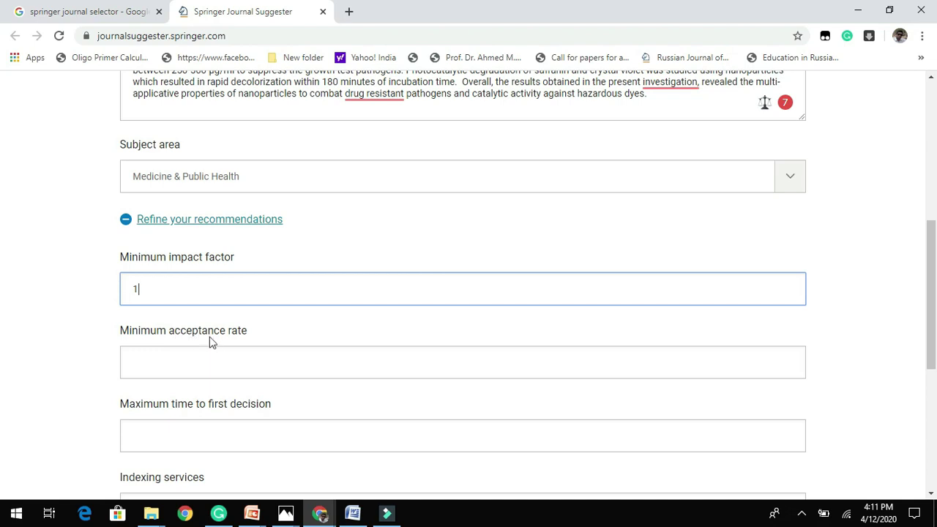
{"action": "left_click", "coordinate": [218, 366]}
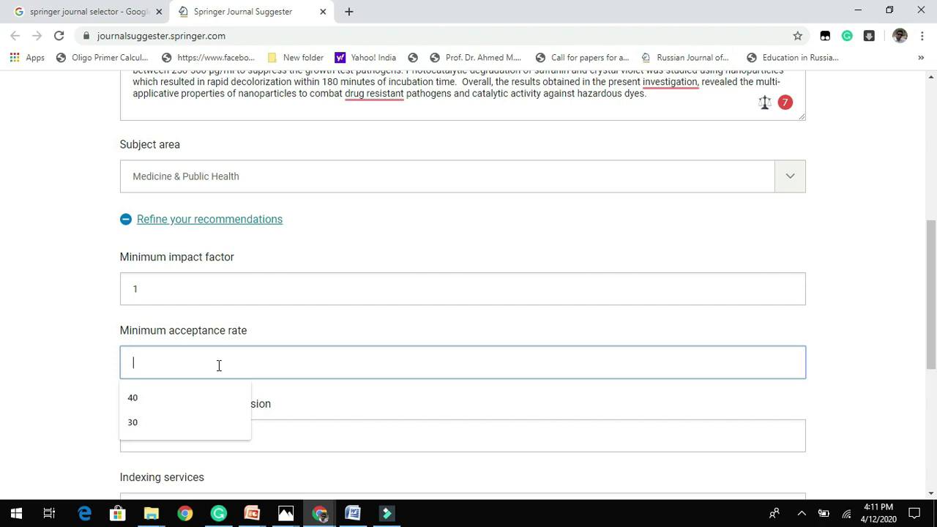
{"action": "type", "text": "40"}
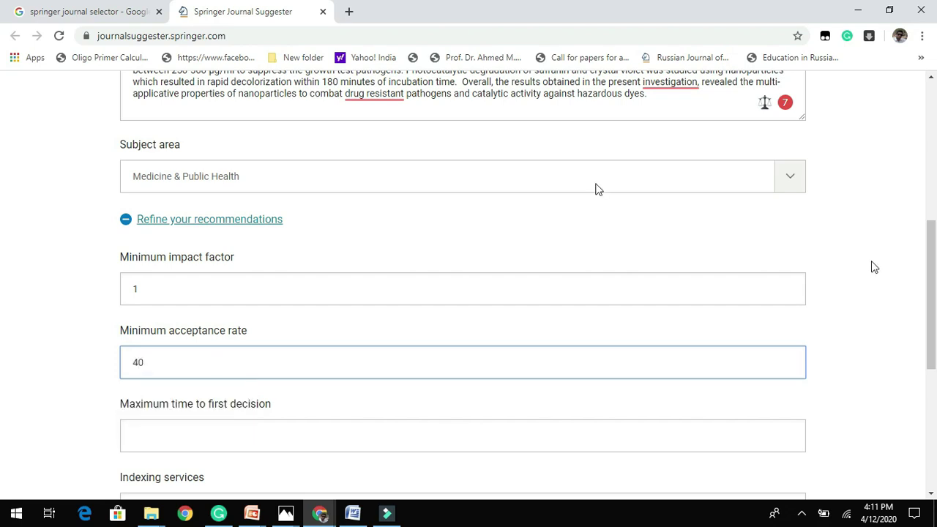
- Set the maximum time to first decision to 30 and place the cursor in the Indexing services field
{"action": "scroll", "coordinate": [4, 267], "scroll_direction": "down", "scroll_amount": 1}
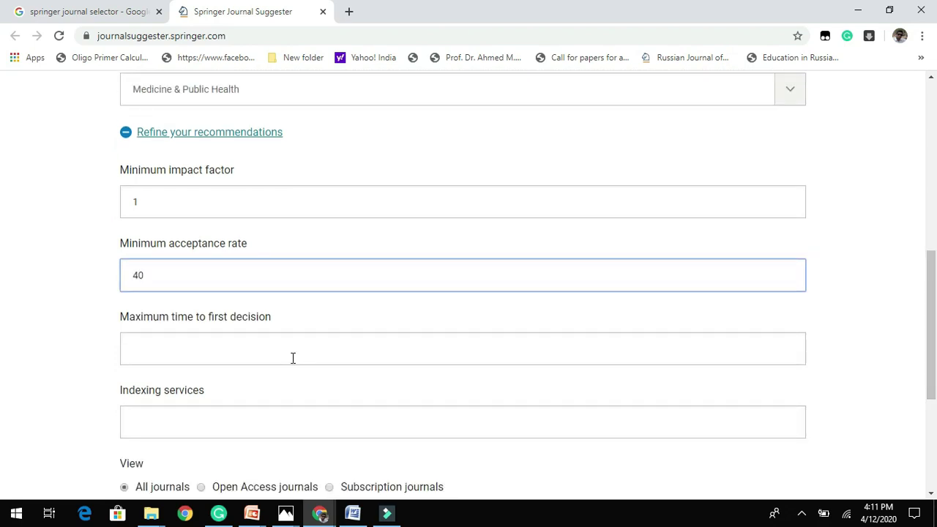
{"action": "left_click", "coordinate": [294, 356]}
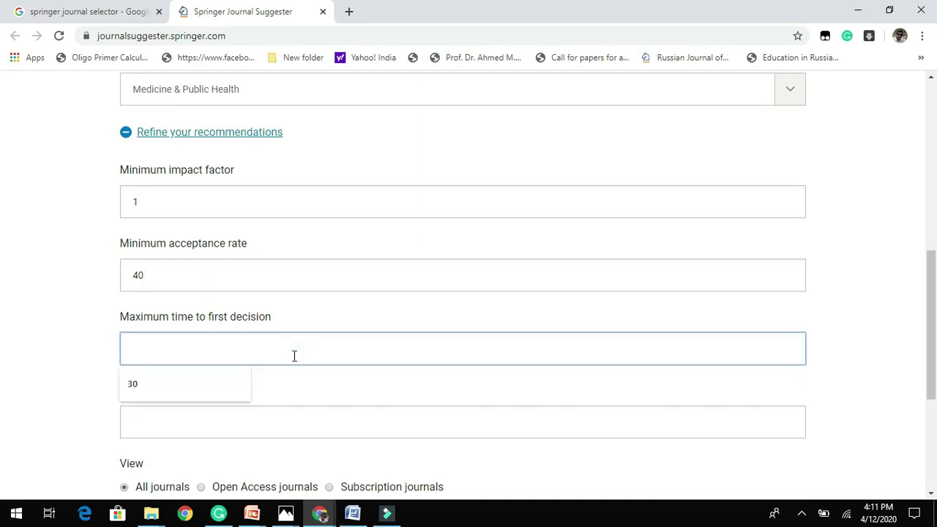
{"action": "left_click", "coordinate": [183, 384]}
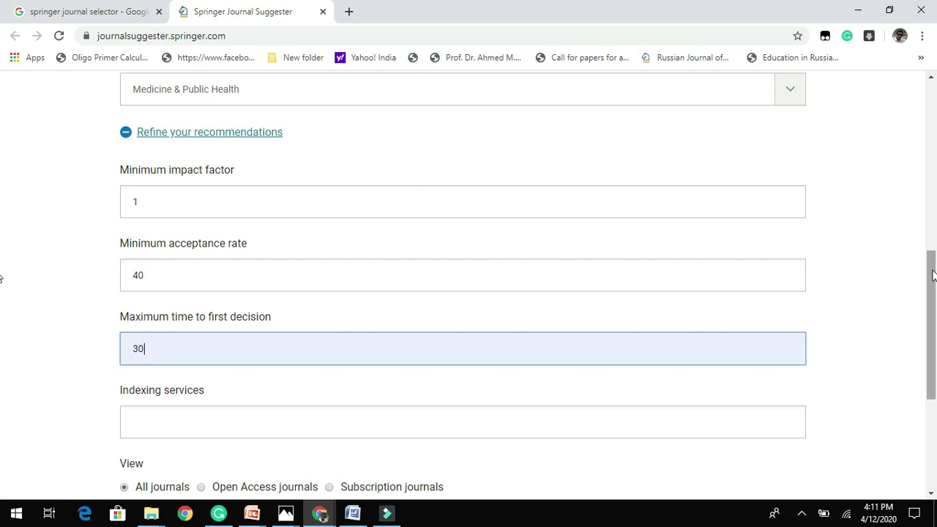
{"action": "left_click_drag", "start_coordinate": [933, 275], "coordinate": [932, 315]}
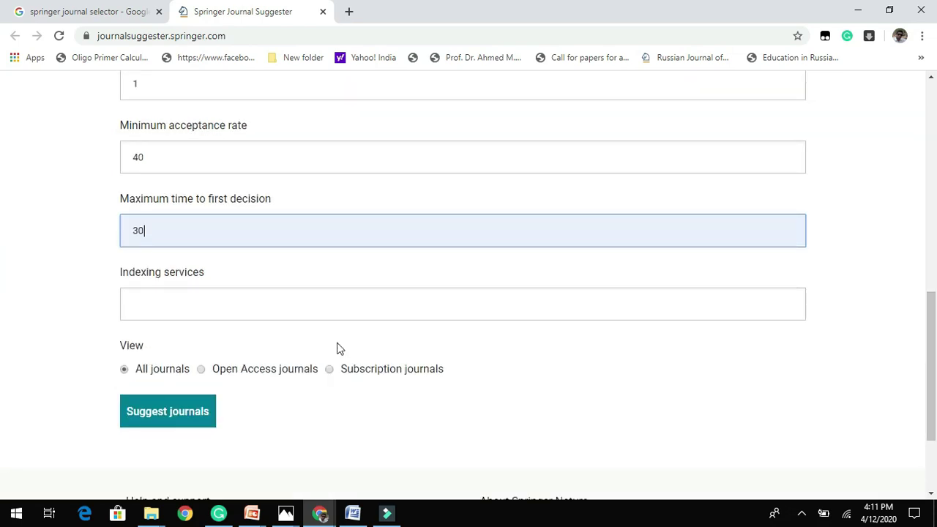
{"action": "left_click", "coordinate": [202, 313]}
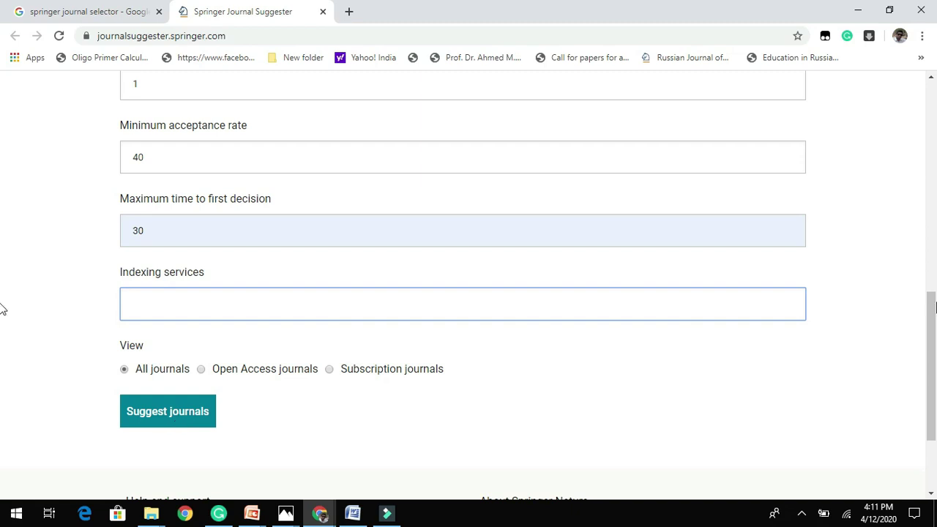
- Request journal suggestions with the entered criteria and review the impact factors, first decision times and acceptance rates of the suggested journals
{"action": "scroll", "coordinate": [3, 374], "scroll_direction": "down", "scroll_amount": 1}
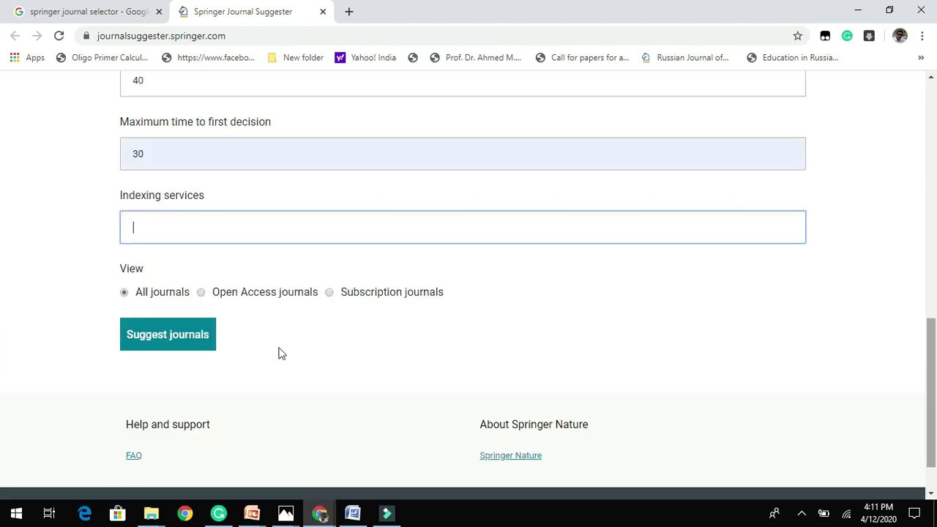
{"action": "left_click", "coordinate": [163, 343]}
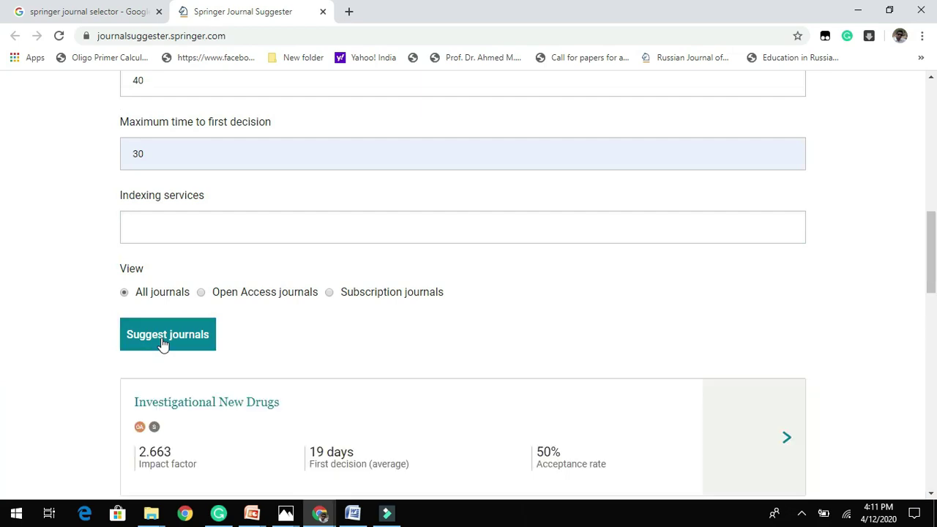
{"action": "scroll", "coordinate": [913, 170], "scroll_direction": "down", "scroll_amount": 4}
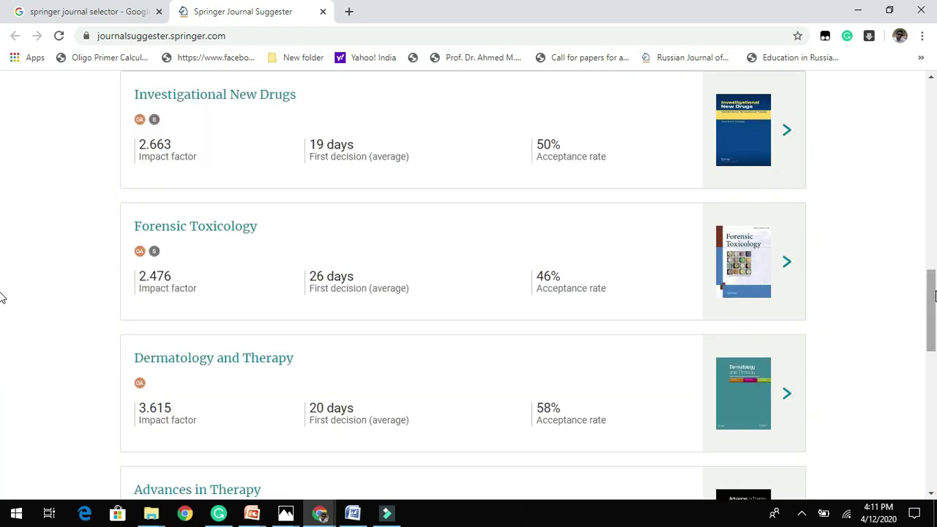
{"action": "mouse_move", "coordinate": [931, 290]}
{"action": "left_mouse_down"}
{"action": "mouse_move", "coordinate": [932, 269]}
{"action": "mouse_move", "coordinate": [932, 292]}
{"action": "left_mouse_up"}
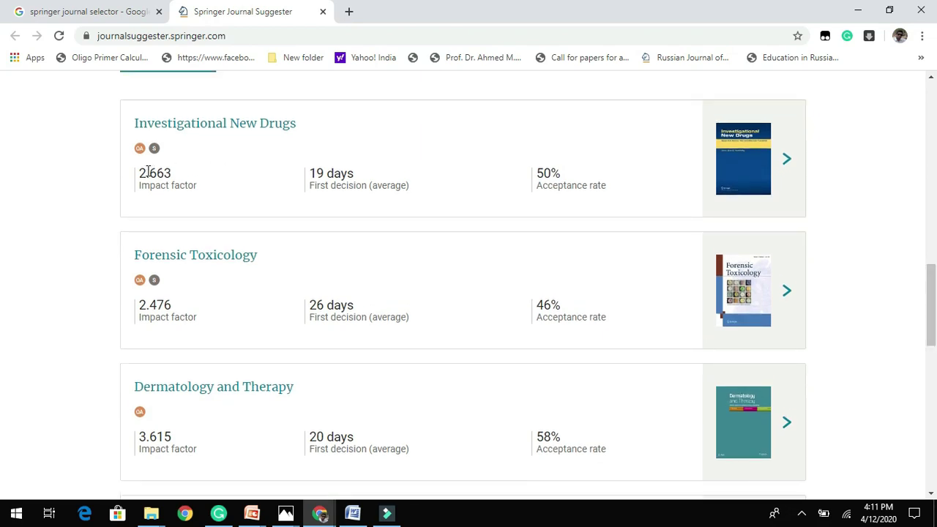
{"action": "left_click_drag", "start_coordinate": [309, 173], "coordinate": [364, 178]}
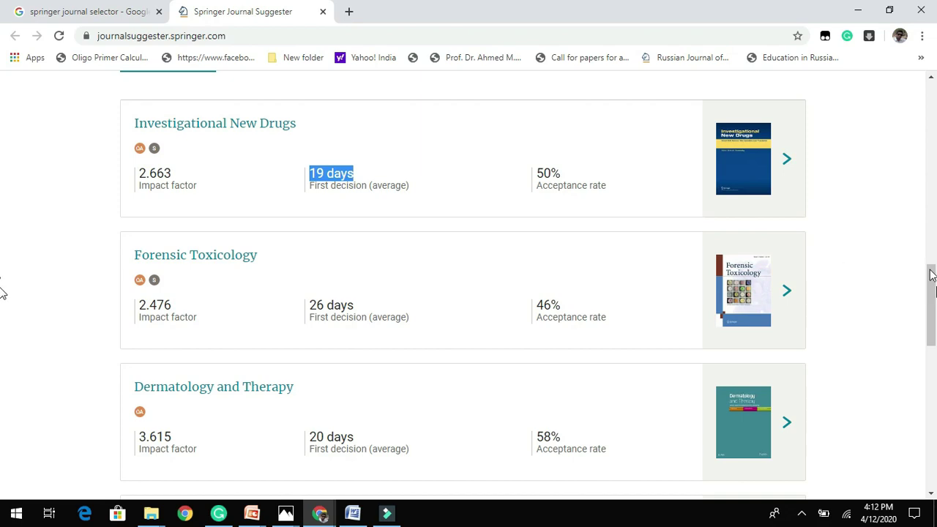
{"action": "mouse_move", "coordinate": [935, 293]}
{"action": "left_mouse_down"}
{"action": "mouse_move", "coordinate": [935, 430]}
{"action": "mouse_move", "coordinate": [922, 295]}
{"action": "left_mouse_up"}
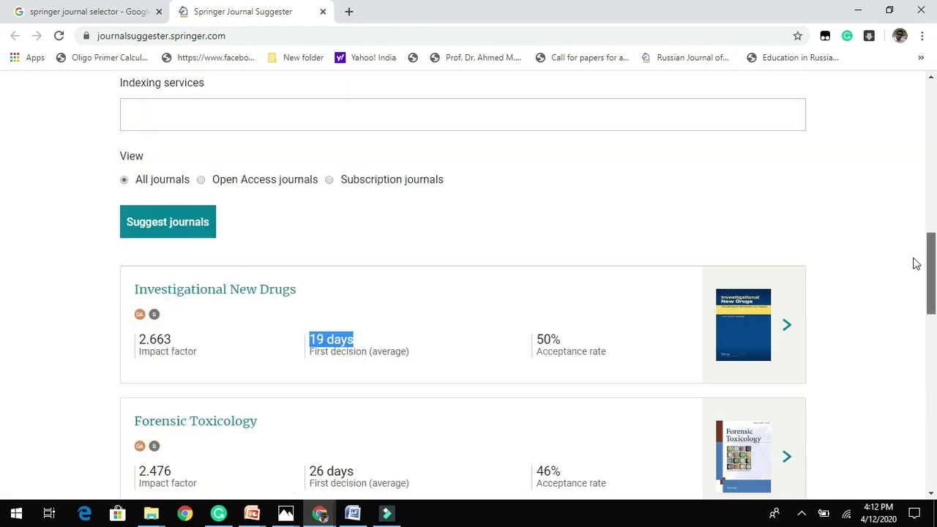
- Open the details of the suggested journal Investigational New Drugs and examine its aims and scope, indexing services and manuscript submission option
{"action": "left_click", "coordinate": [789, 329]}
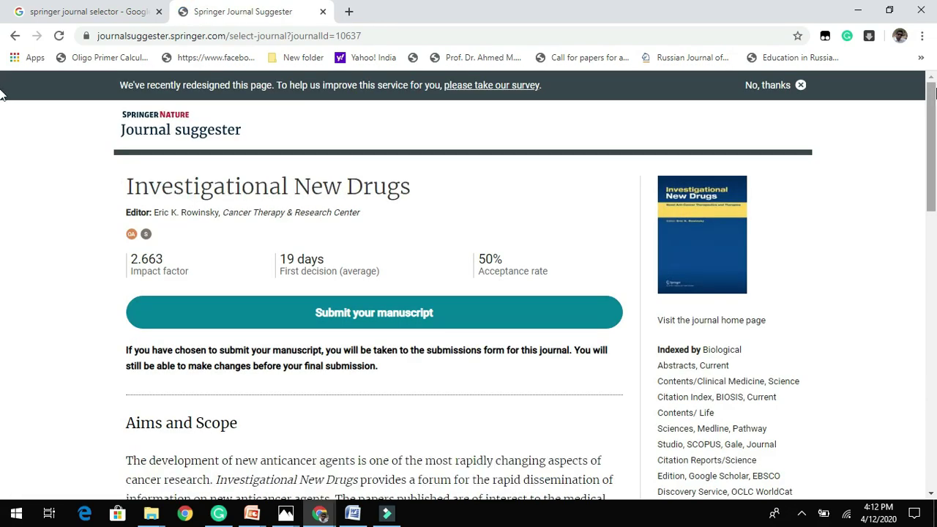
{"action": "left_click_drag", "start_coordinate": [933, 109], "coordinate": [924, 169]}
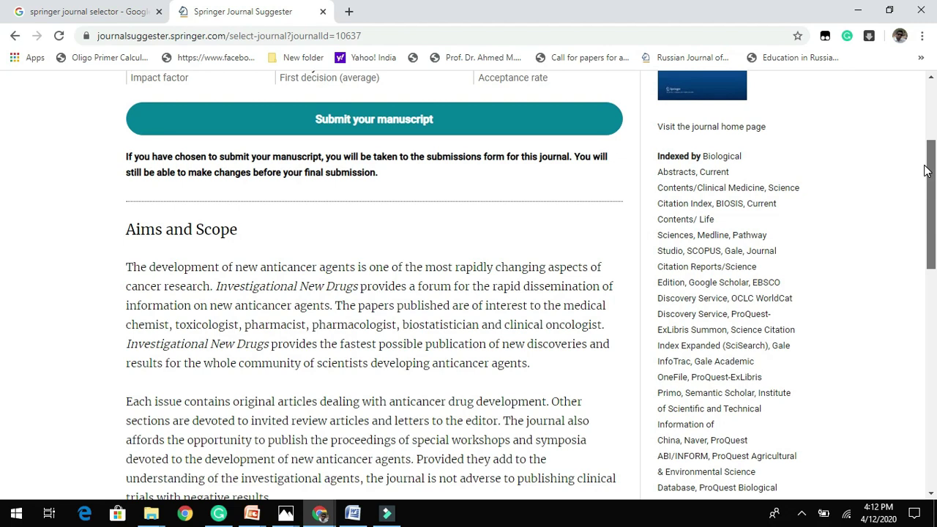
{"action": "mouse_move", "coordinate": [920, 171]}
{"action": "left_mouse_down"}
{"action": "mouse_move", "coordinate": [931, 151]}
{"action": "mouse_move", "coordinate": [931, 159]}
{"action": "left_mouse_up"}
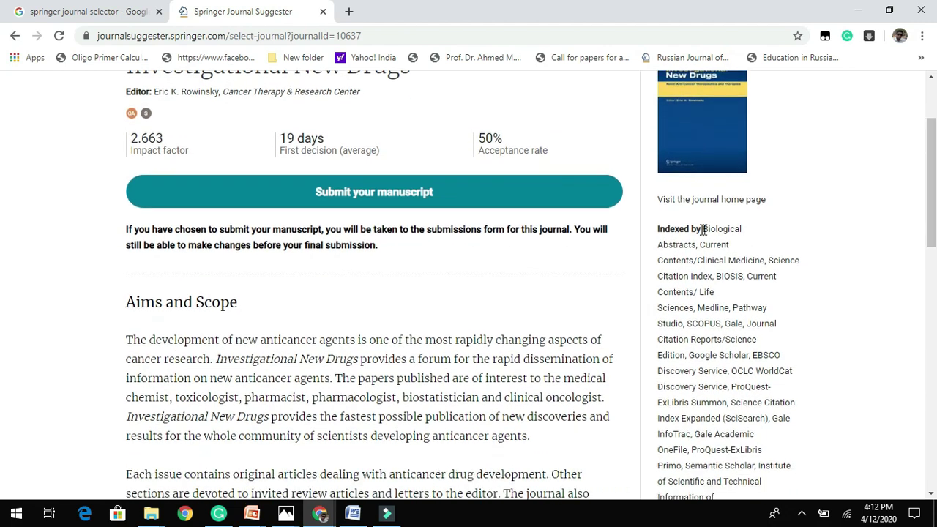
{"action": "mouse_move", "coordinate": [703, 228]}
{"action": "left_mouse_down"}
{"action": "mouse_move", "coordinate": [738, 490]}
{"action": "mouse_move", "coordinate": [741, 386]}
{"action": "mouse_move", "coordinate": [761, 431]}
{"action": "left_mouse_up"}
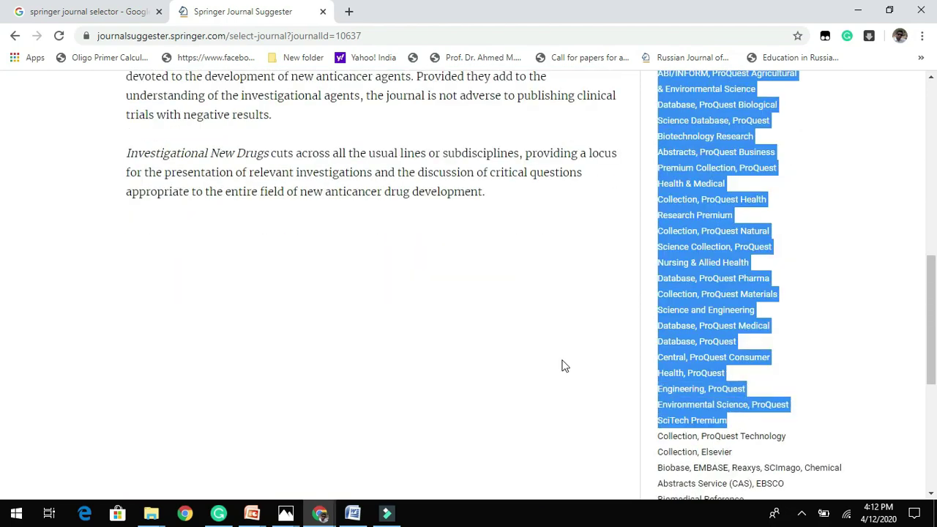
{"action": "left_click", "coordinate": [496, 334]}
{"action": "left_click_drag", "start_coordinate": [931, 219], "coordinate": [918, 112]}
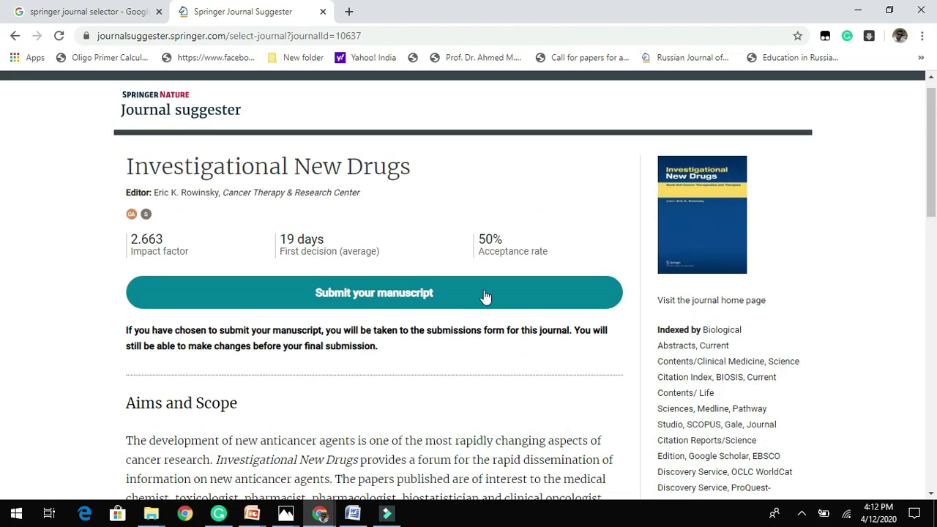
- Switch to the PowerPoint presentation springer nature journal selection.pptx
{"action": "left_click", "coordinate": [252, 515]}
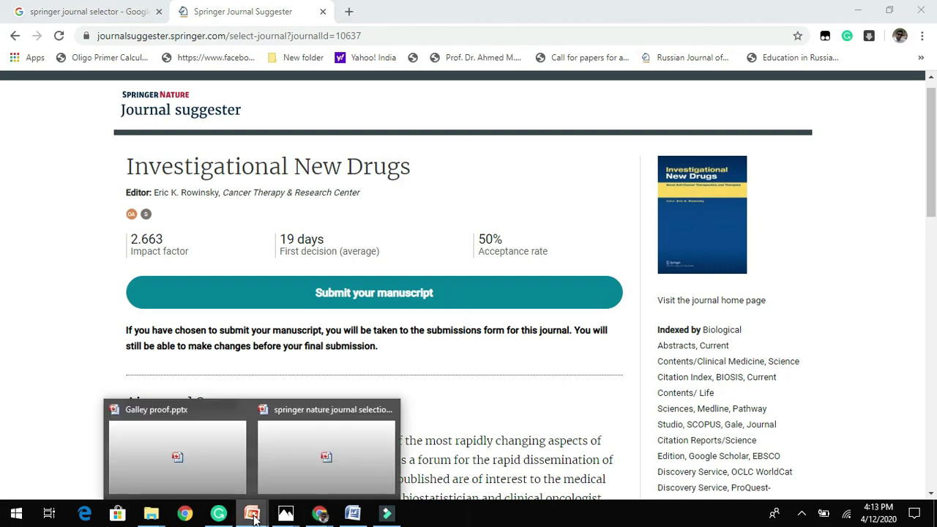
{"action": "mouse_move", "coordinate": [296, 482]}
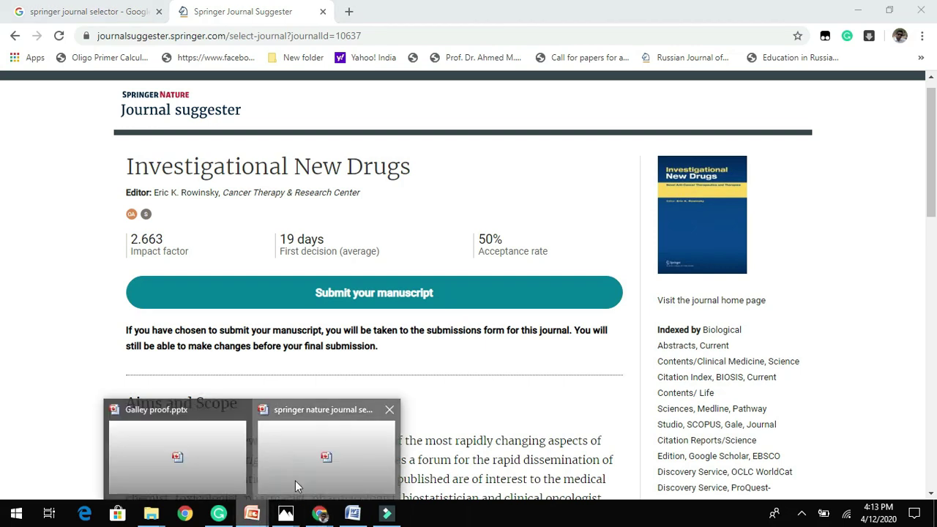
{"action": "left_click", "coordinate": [295, 480]}
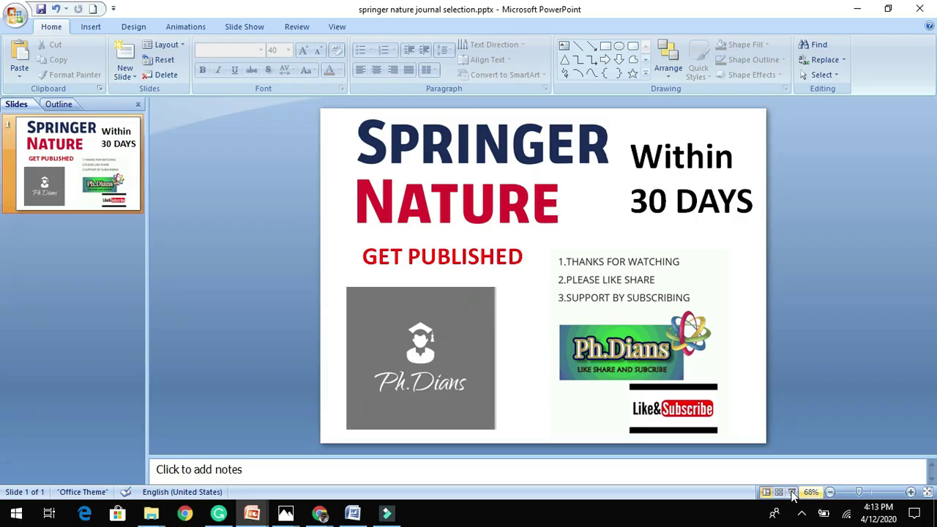